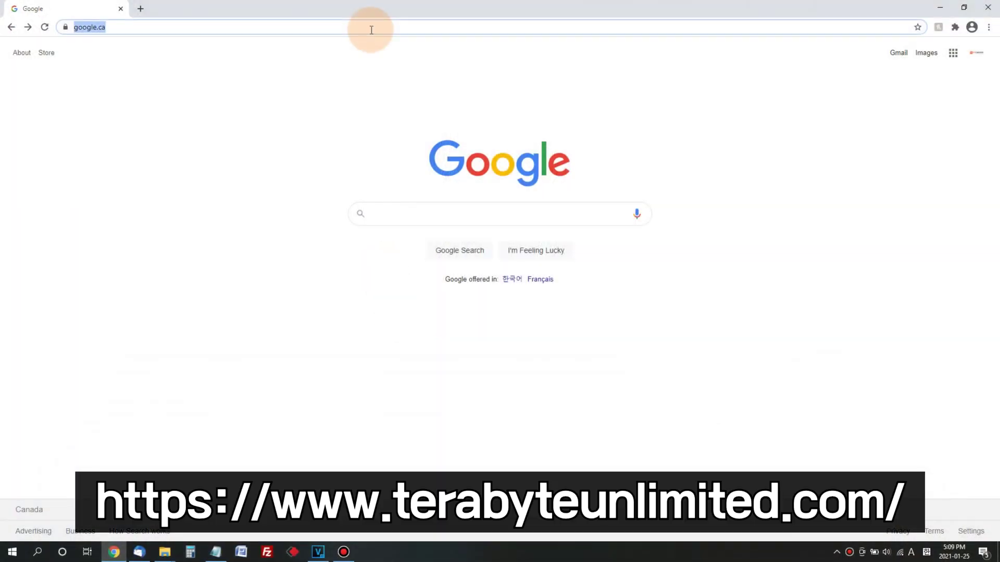
pyautogui.write('https://www.terabyteunlimited.com/')
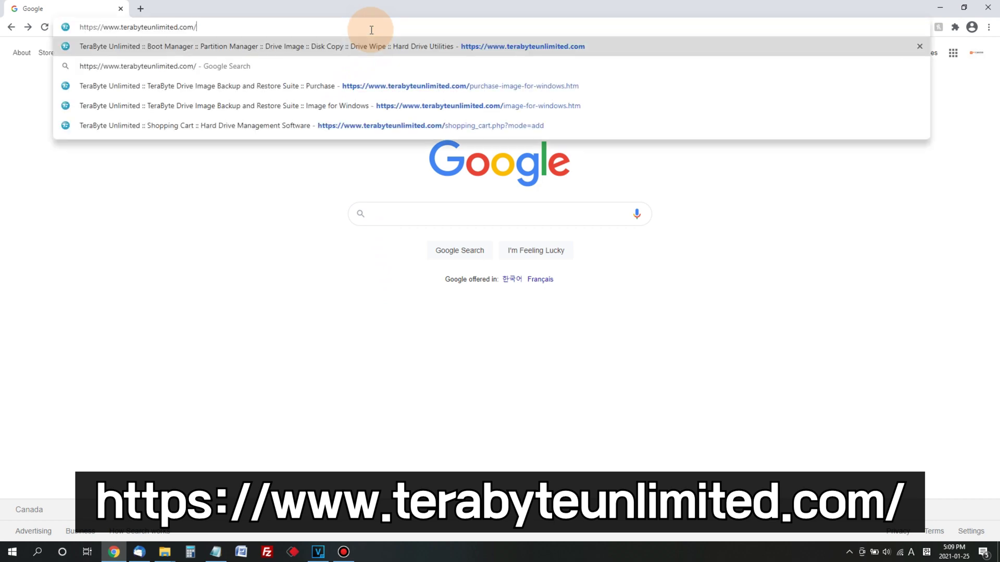
pyautogui.press('Return')
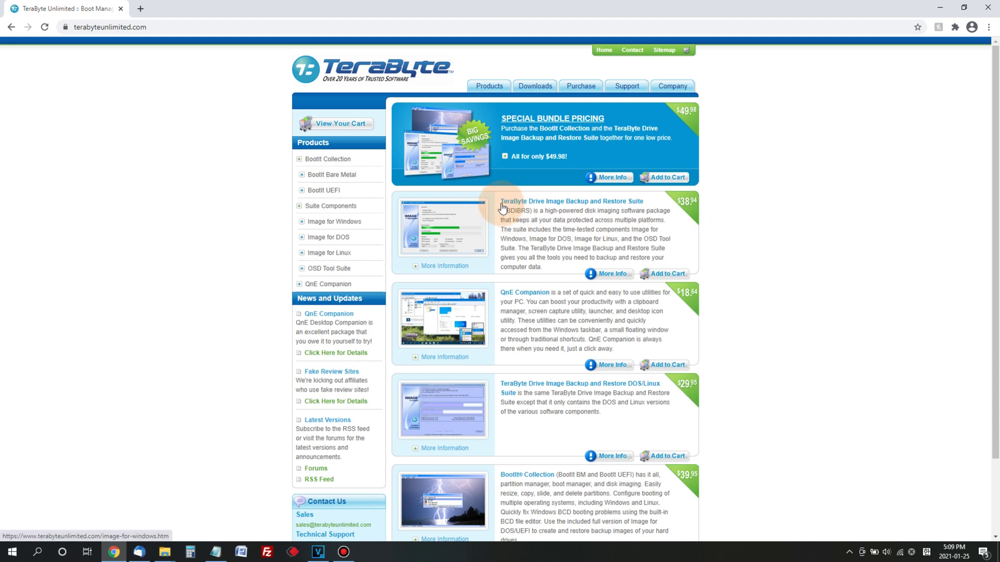
# Step: Open the Image for Windows product page on the TeraByte site
pyautogui.click(621, 276)
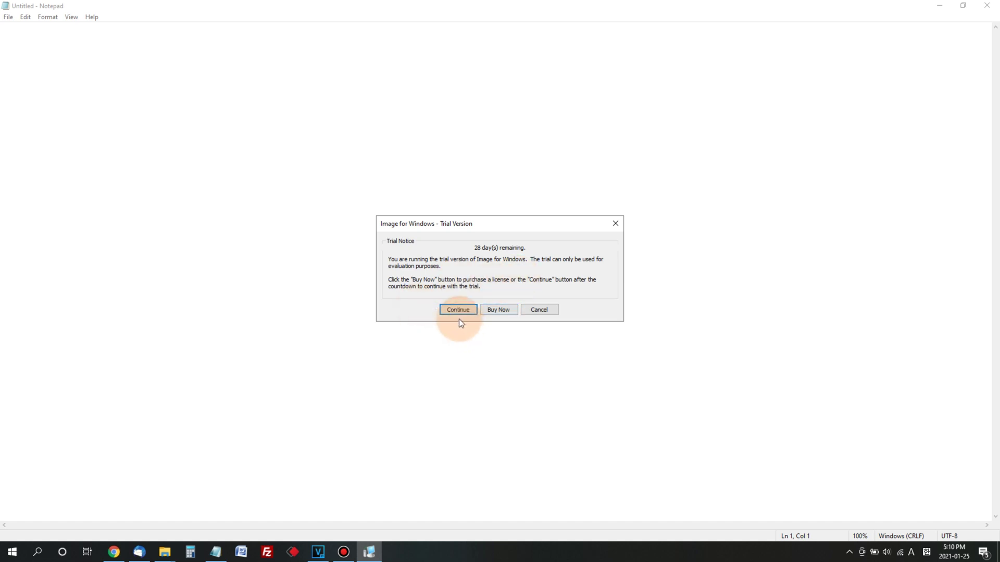
# Step: Continue past the trial notice and choose the Copy operation
pyautogui.click(458, 312)
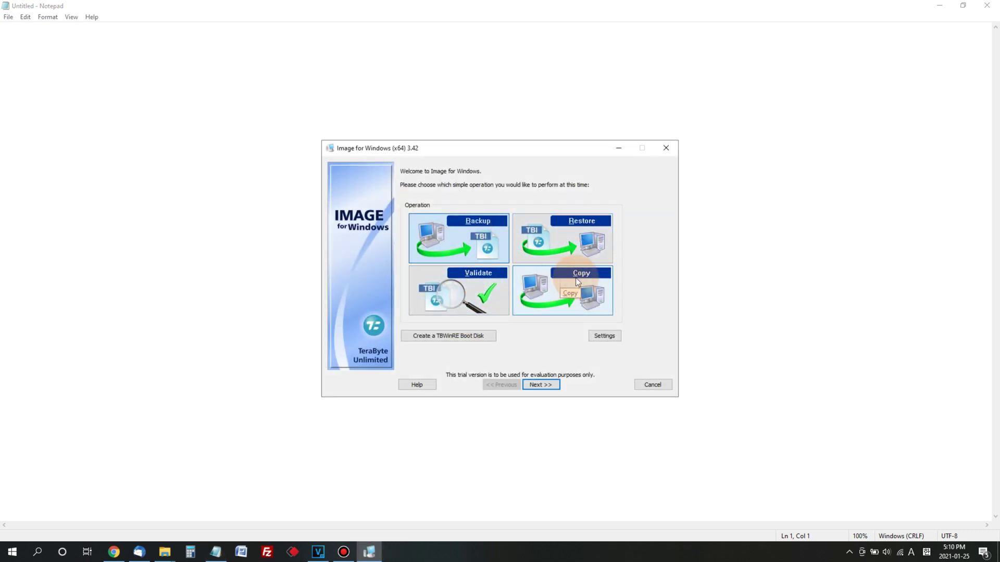
pyautogui.click(581, 291)
pyautogui.click(546, 386)
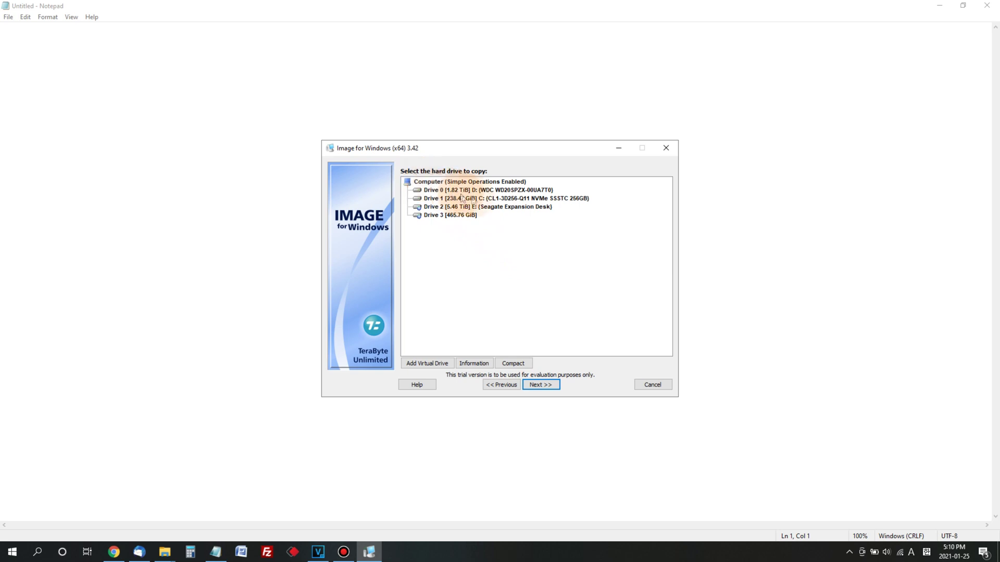
# Step: Choose Drive 1 (C:, 256GB NVMe) as the copy source
pyautogui.click(481, 201)
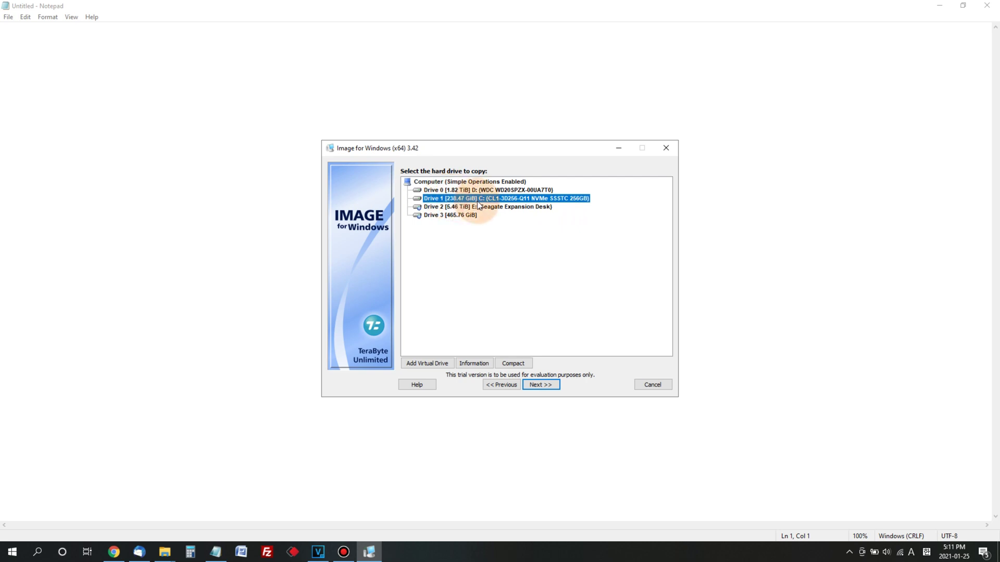
pyautogui.click(541, 385)
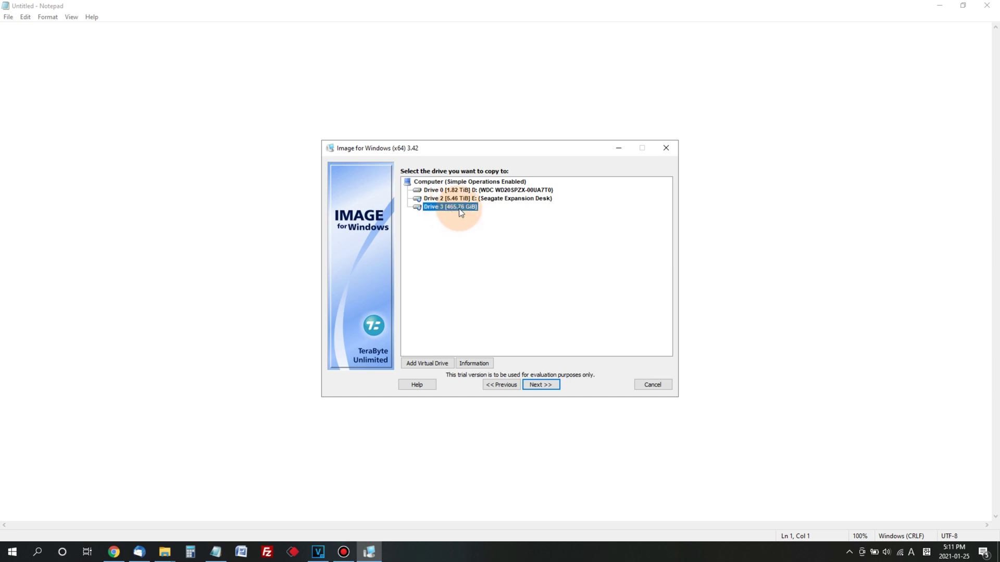
# Step: Confirm Drive 3 as destination and accept erasing its existing partitions
pyautogui.click(546, 386)
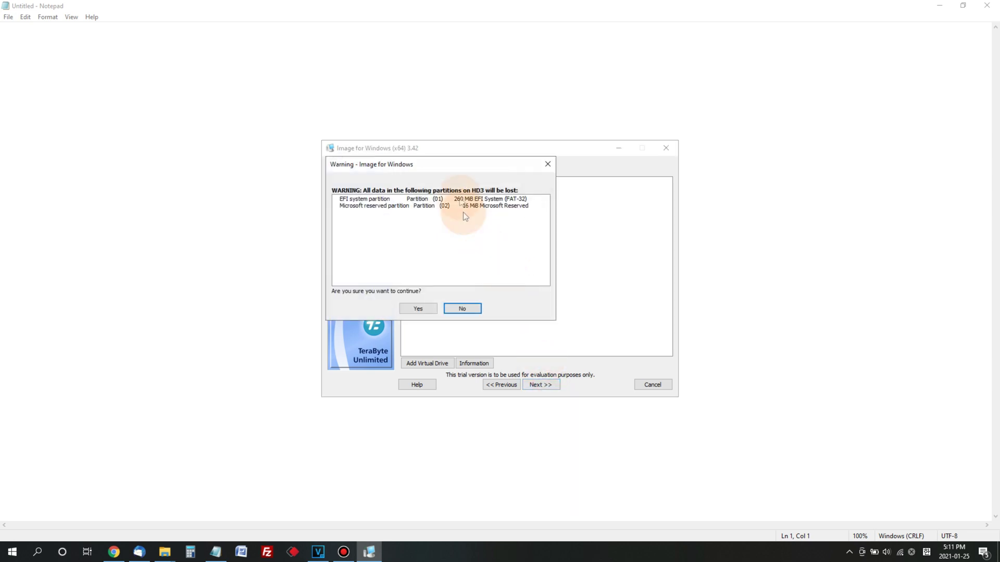
pyautogui.moveTo(464, 166)
pyautogui.mouseDown()
pyautogui.moveTo(541, 177)
pyautogui.moveTo(542, 222)
pyautogui.mouseUp()
pyautogui.click(496, 364)
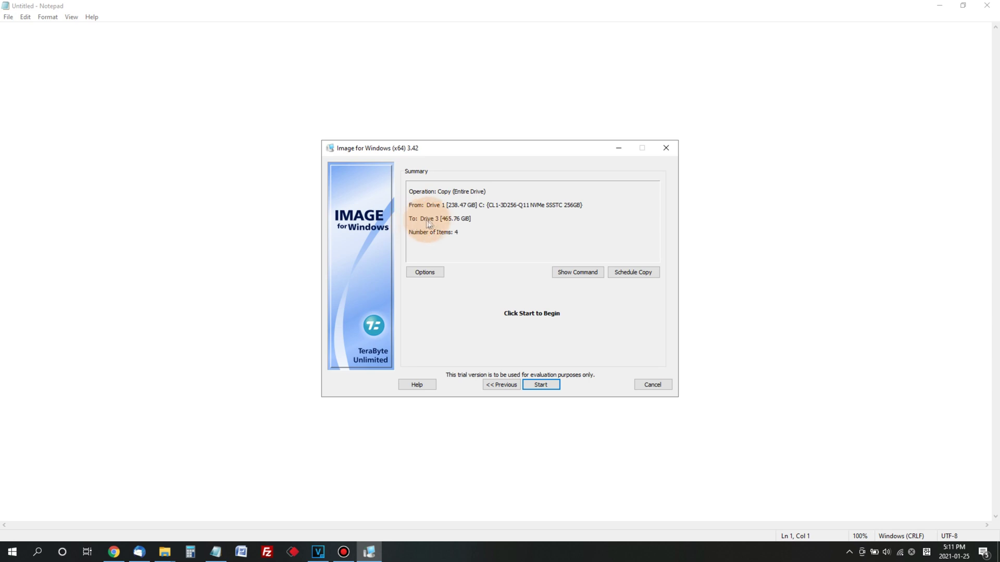
# Step: Start copying the C: drive onto the 465 GB Drive 3
pyautogui.click(545, 385)
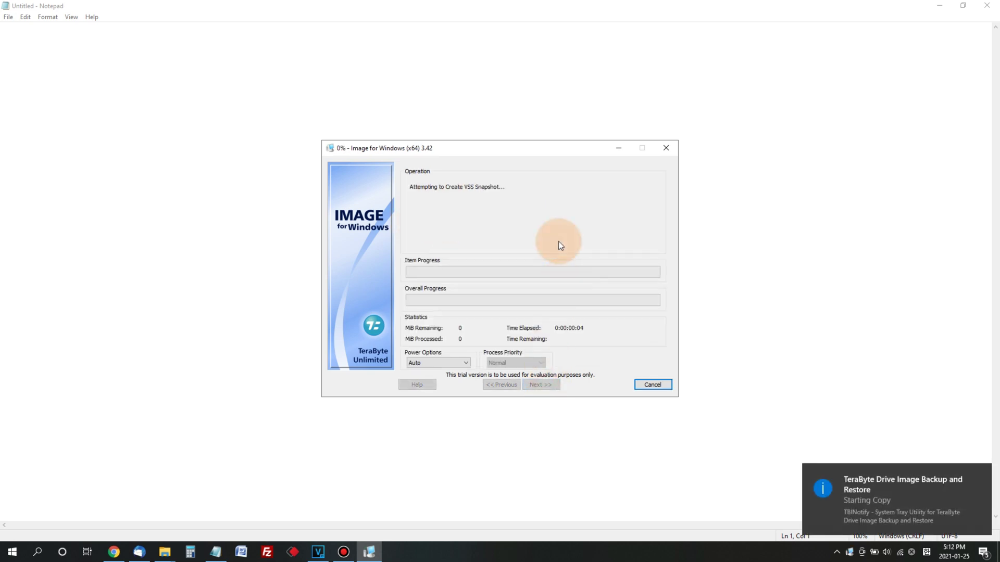